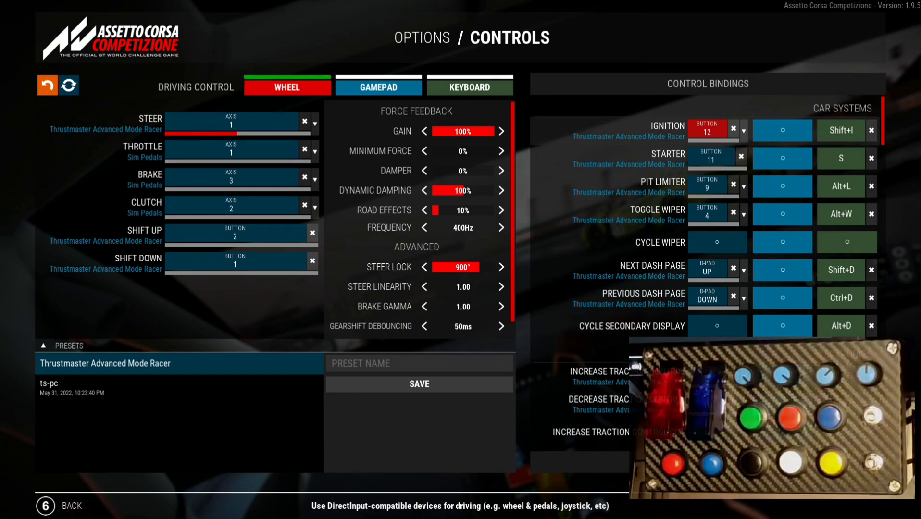
# Step: Start rebinding the ignition control in ACC, revert the unsaved change, and start again
pyautogui.click(710, 129)
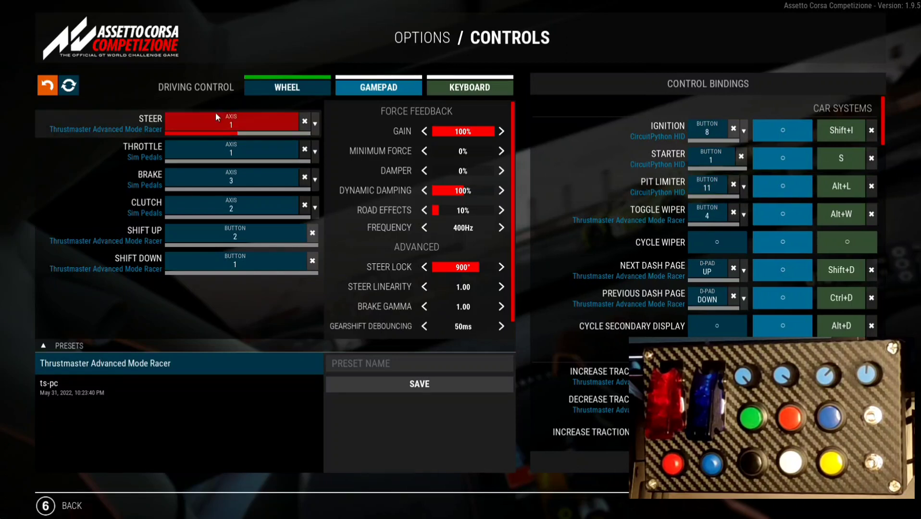
pyautogui.click(47, 86)
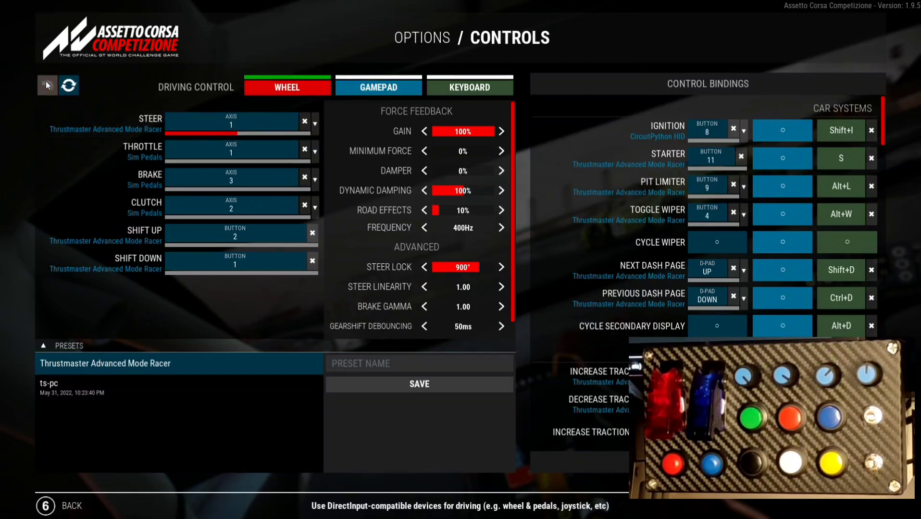
pyautogui.click(706, 133)
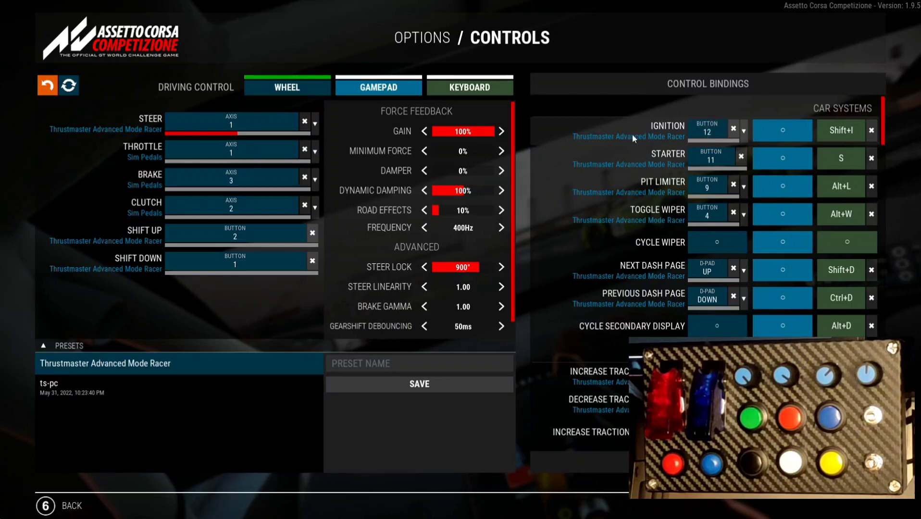
# Step: Return to ACC's controls screen via the options page and switch to JoyToKey
pyautogui.click(50, 505)
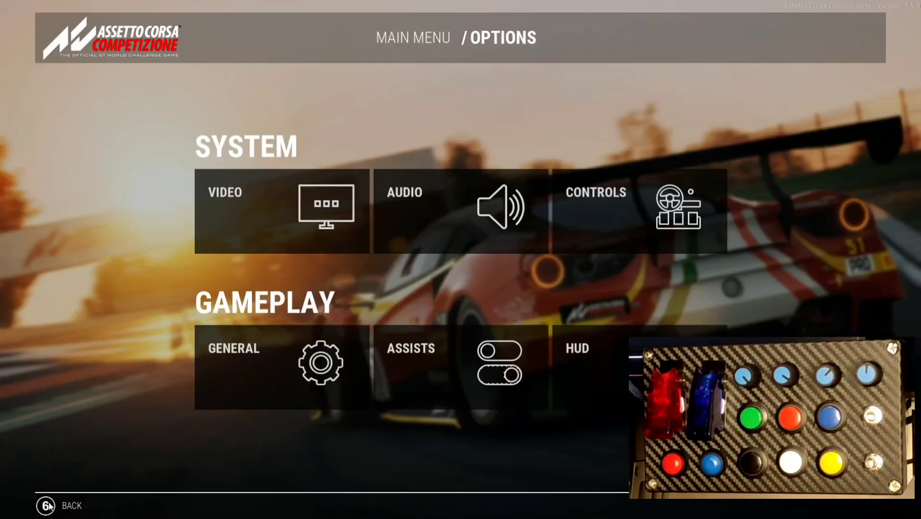
pyautogui.click(632, 223)
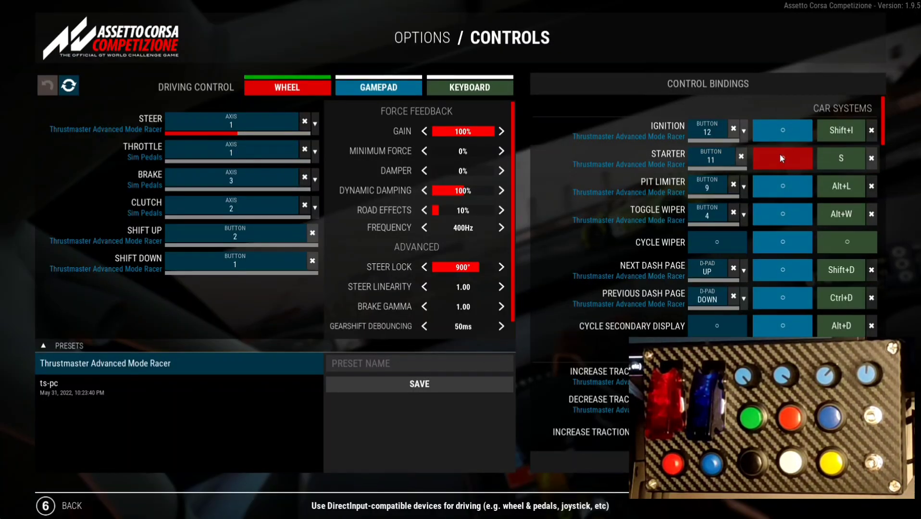
pyautogui.hotkey('alt', 'Tab')
pyautogui.hotkey('alt', 'Tab')
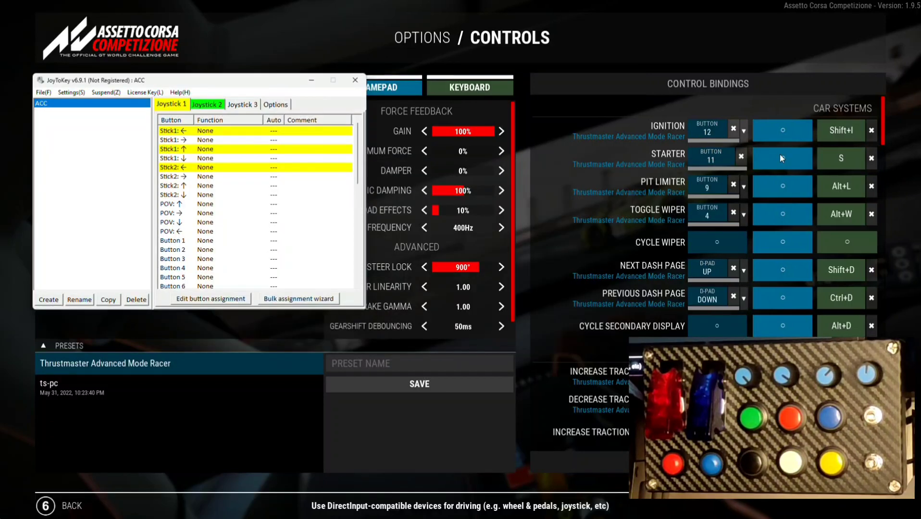
# Step: Review the ACC profile's Joystick 3 mappings: Button 1 S, Button 8 Shift+I, Button 11 Alt+L
pyautogui.click(194, 106)
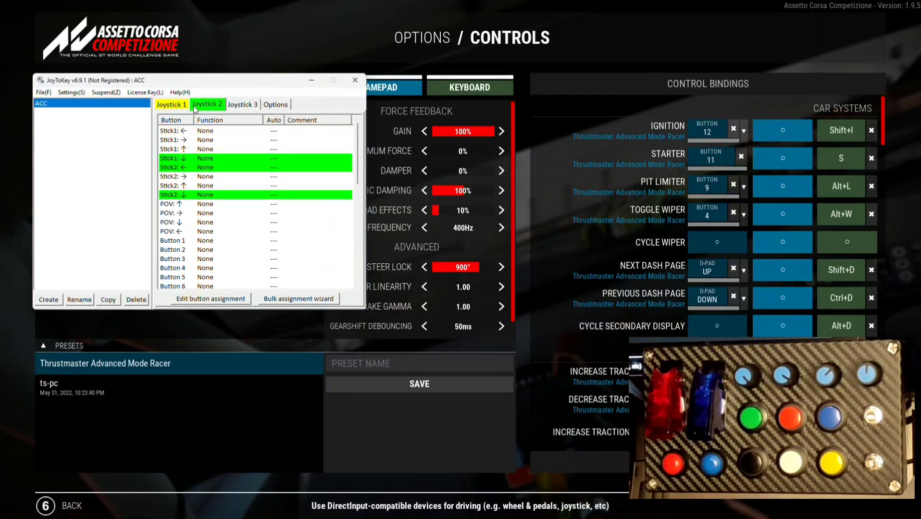
pyautogui.click(247, 107)
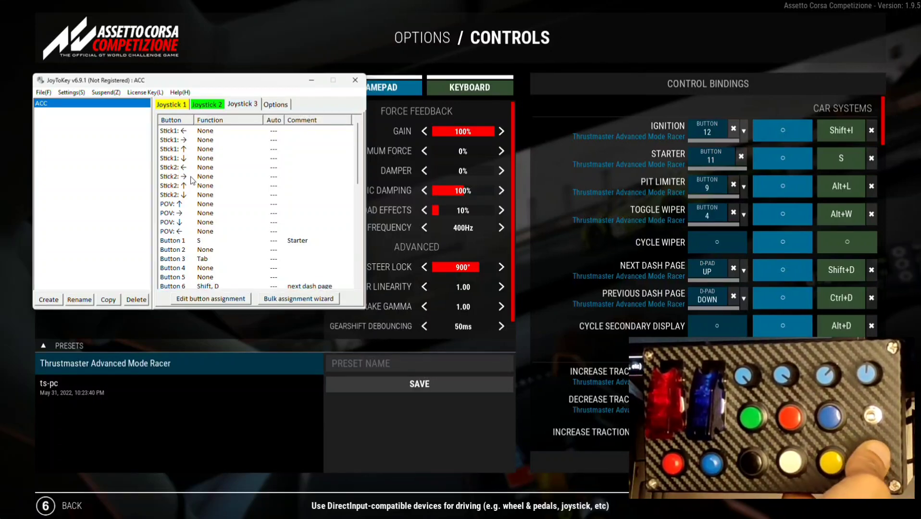
pyautogui.click(263, 224)
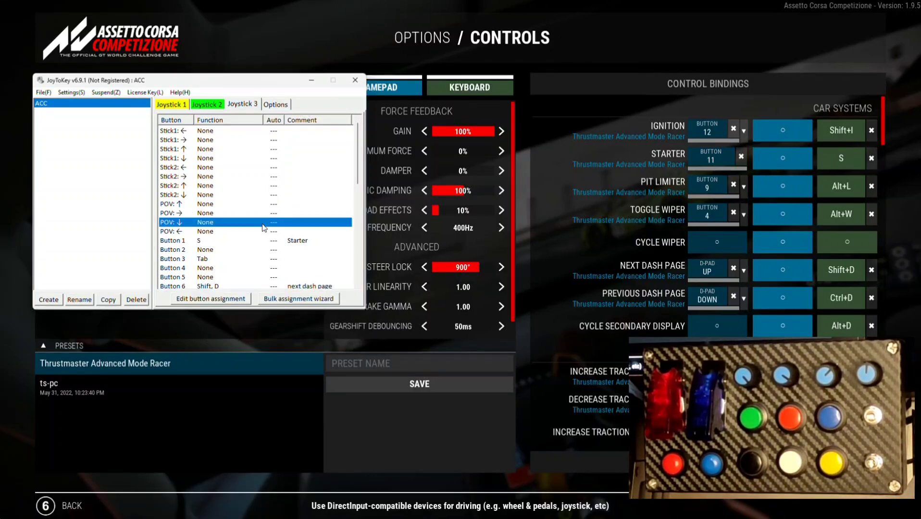
pyautogui.scroll(-2, 262, 224)
pyautogui.click(262, 224)
pyautogui.scroll(-1, 262, 226)
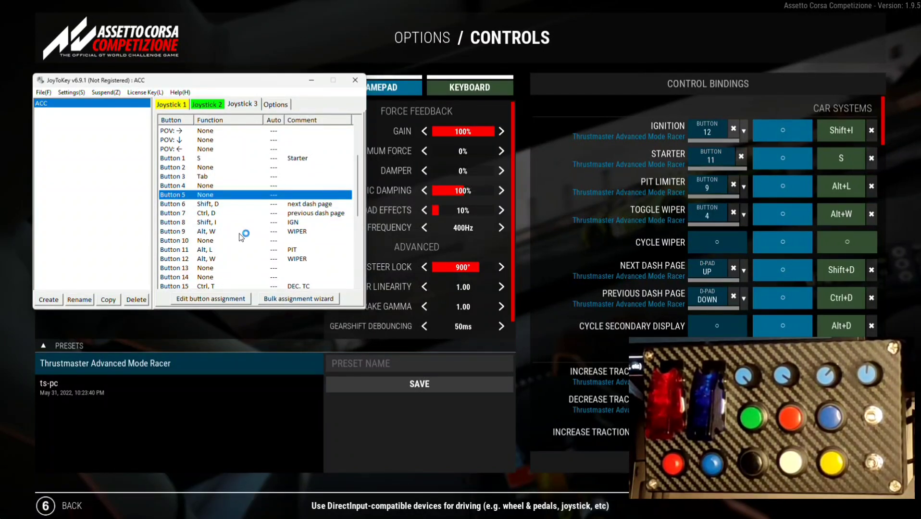
# Step: Create a new JoyToKey profile and give it the name ACC2
pyautogui.click(54, 301)
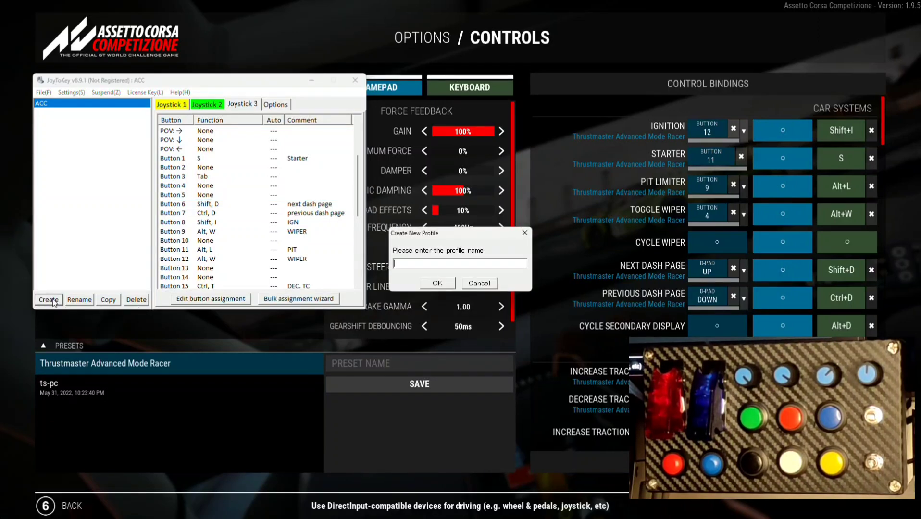
pyautogui.write('ACC2')
pyautogui.click(445, 285)
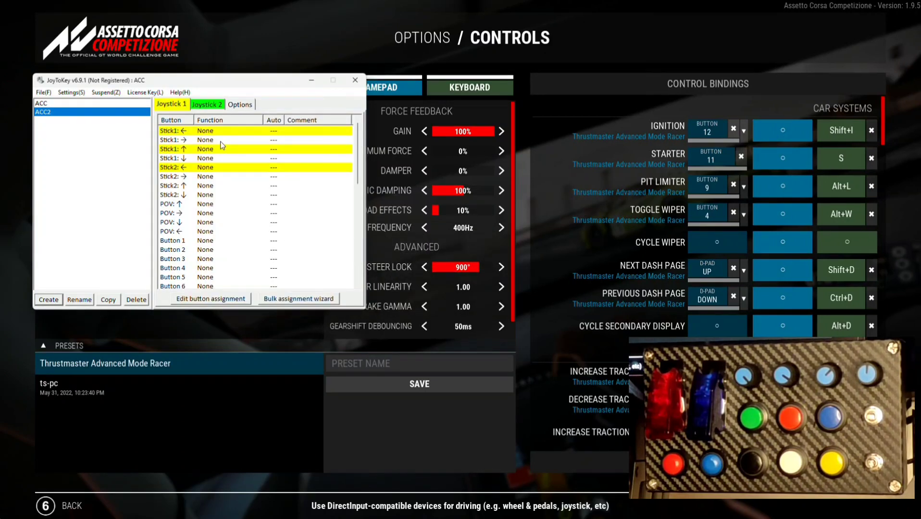
# Step: Check the system Game Controllers list from the joystick device configuration, then close it
pyautogui.click(248, 105)
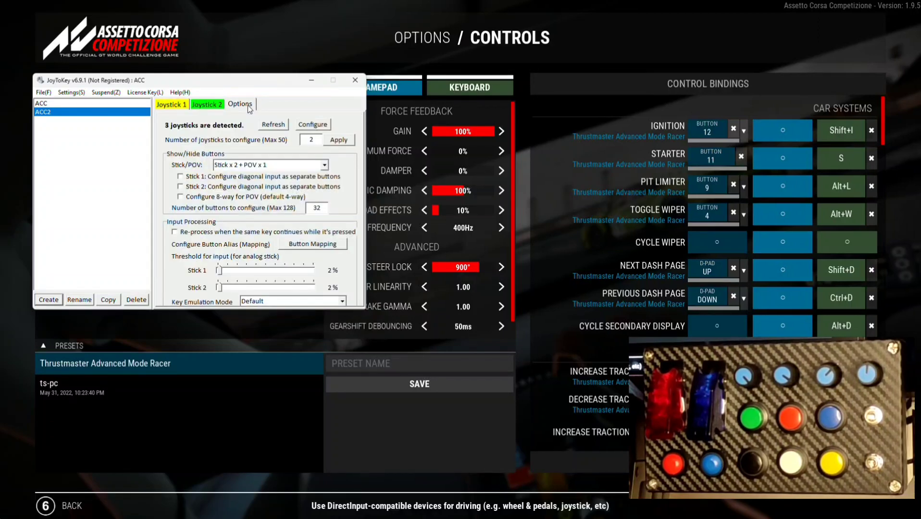
pyautogui.click(314, 124)
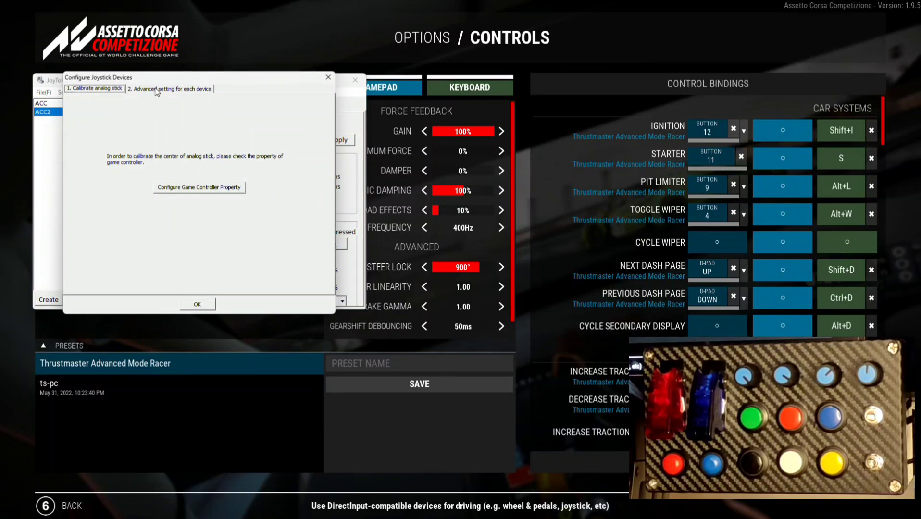
pyautogui.click(210, 188)
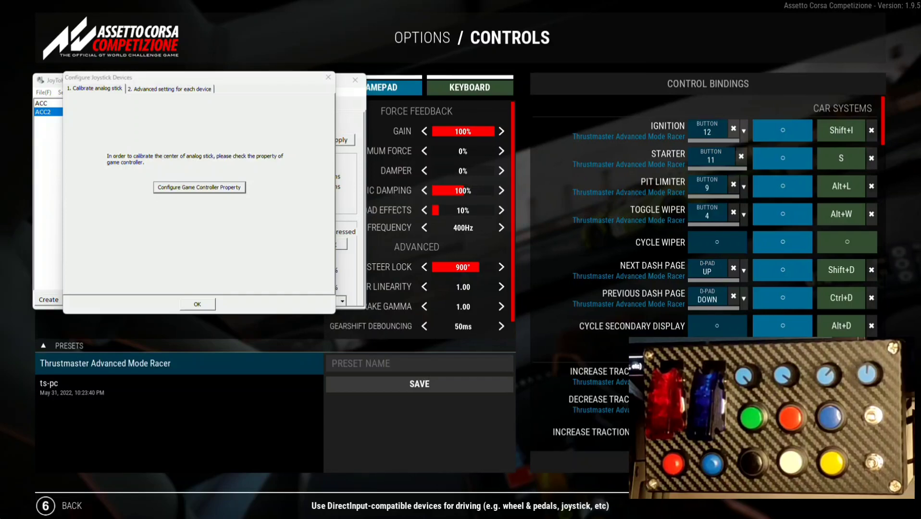
pyautogui.moveTo(255, 89); pyautogui.dragTo(496, 120)
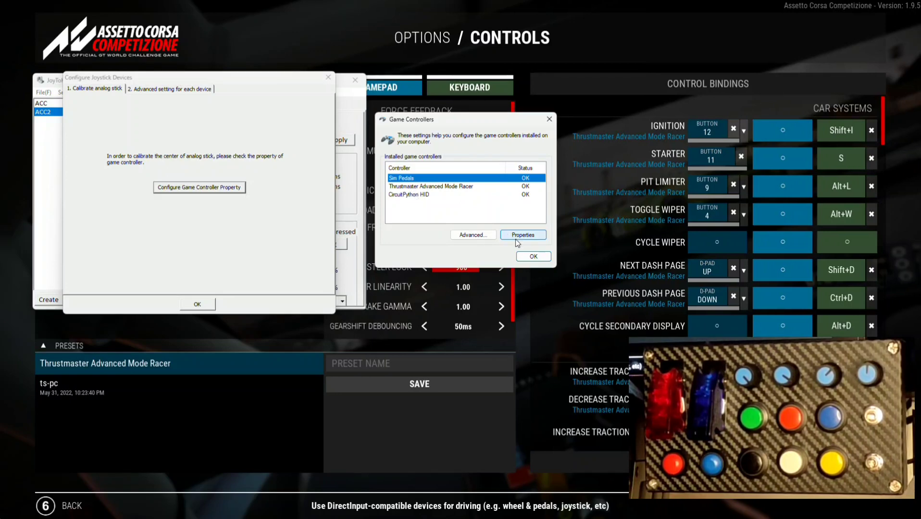
pyautogui.click(533, 256)
pyautogui.click(197, 303)
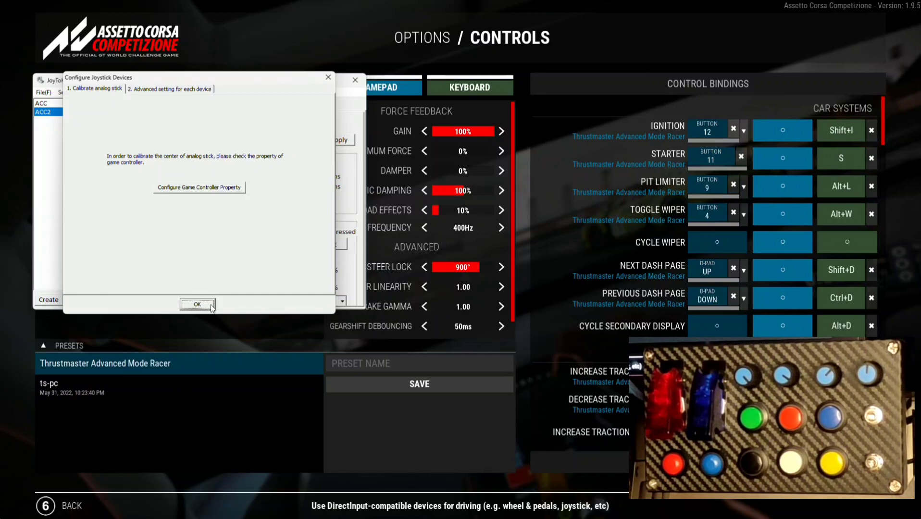
# Step: Set the number of joysticks to configure to 3, apply it, and view Joystick 3
pyautogui.click(312, 140)
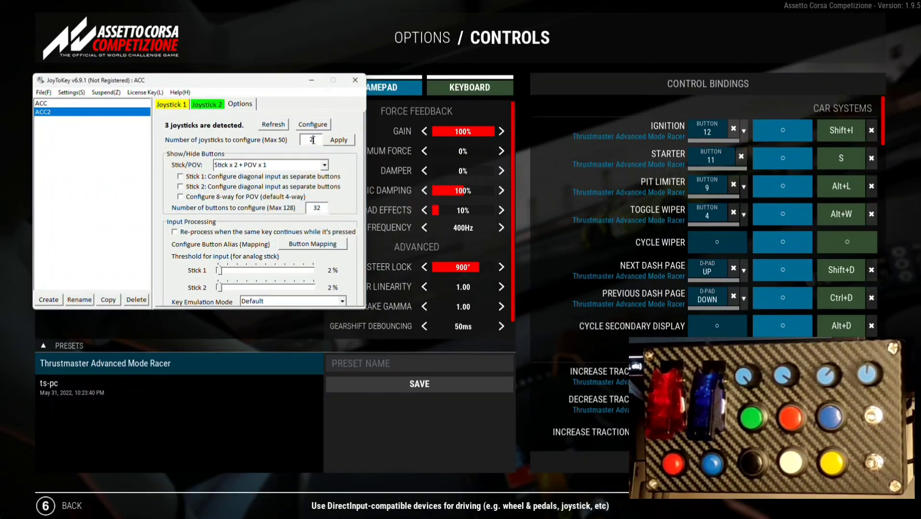
pyautogui.press('BackSpace')
pyautogui.write('3')
pyautogui.click(338, 141)
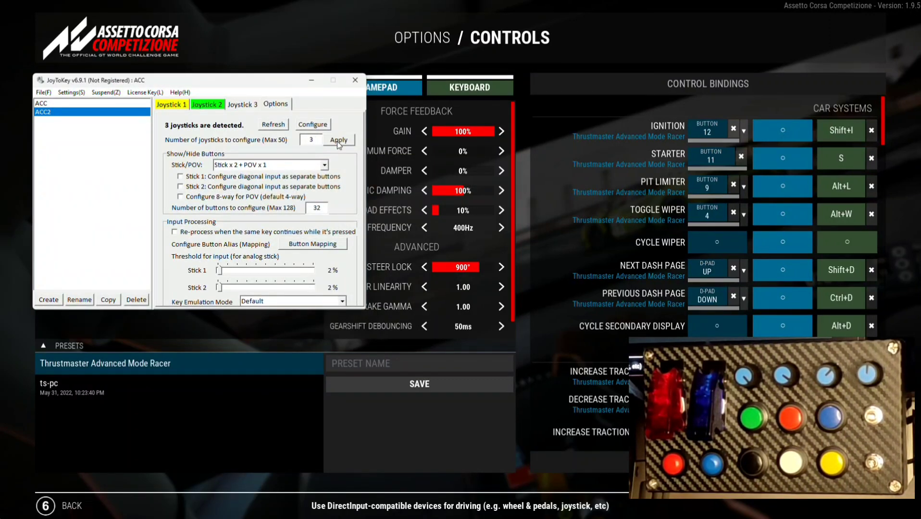
pyautogui.click(241, 105)
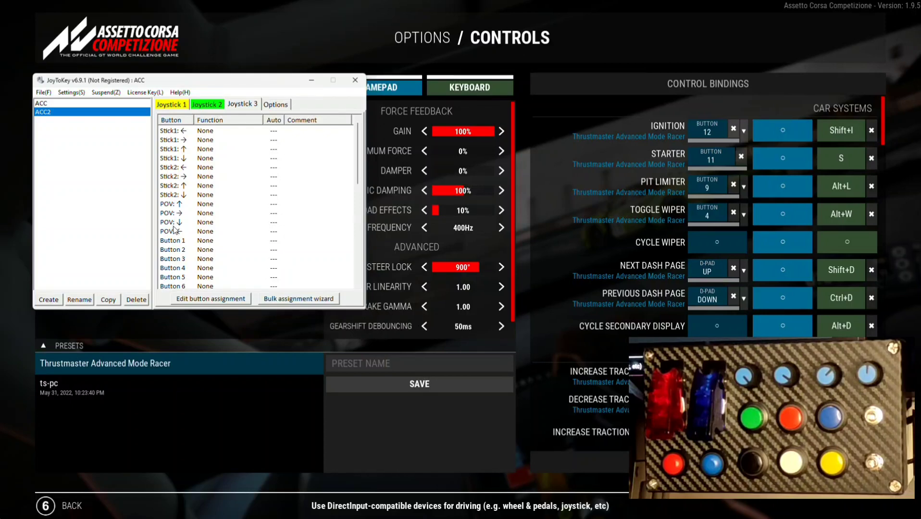
pyautogui.scroll(-4, 207, 245)
pyautogui.click(206, 242)
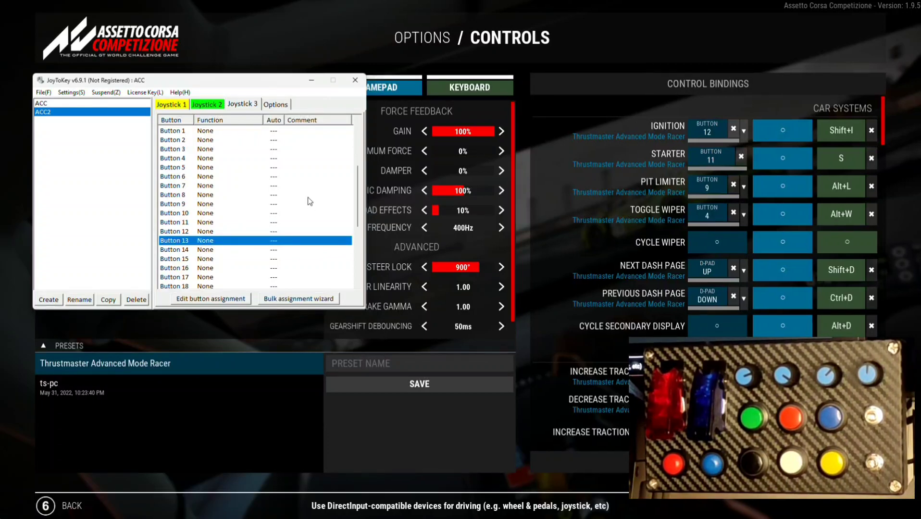
pyautogui.click(182, 133)
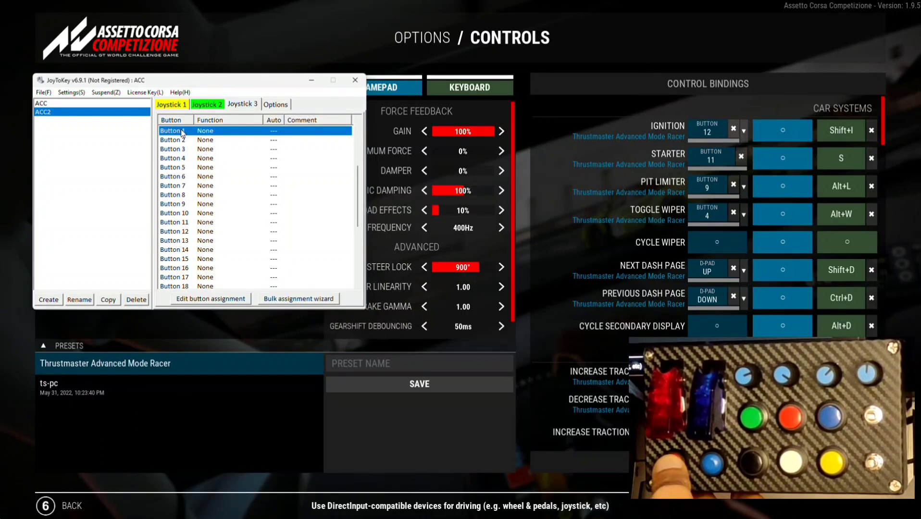
pyautogui.scroll(2, 197, 153)
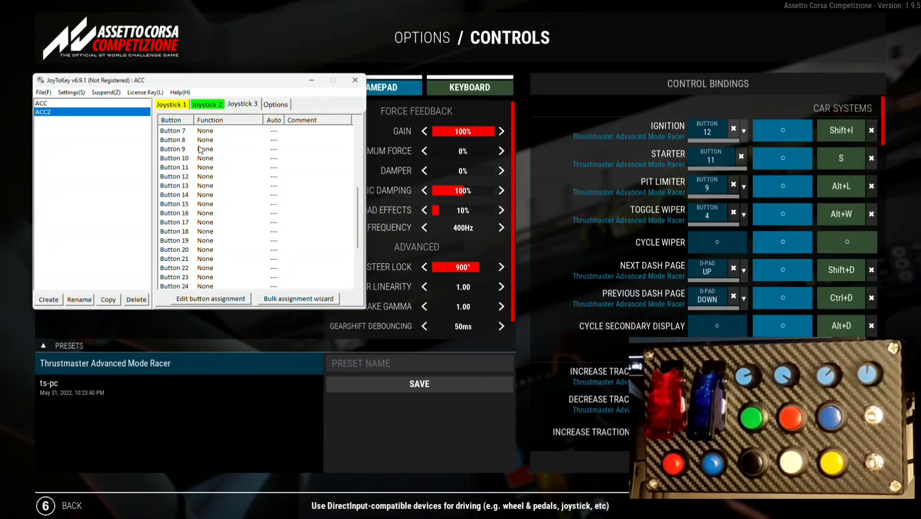
pyautogui.click(186, 181)
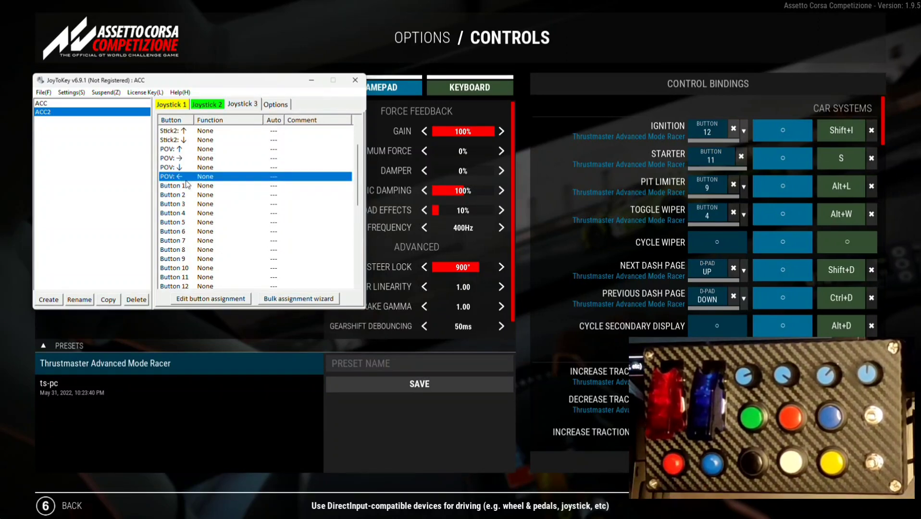
pyautogui.click(185, 186)
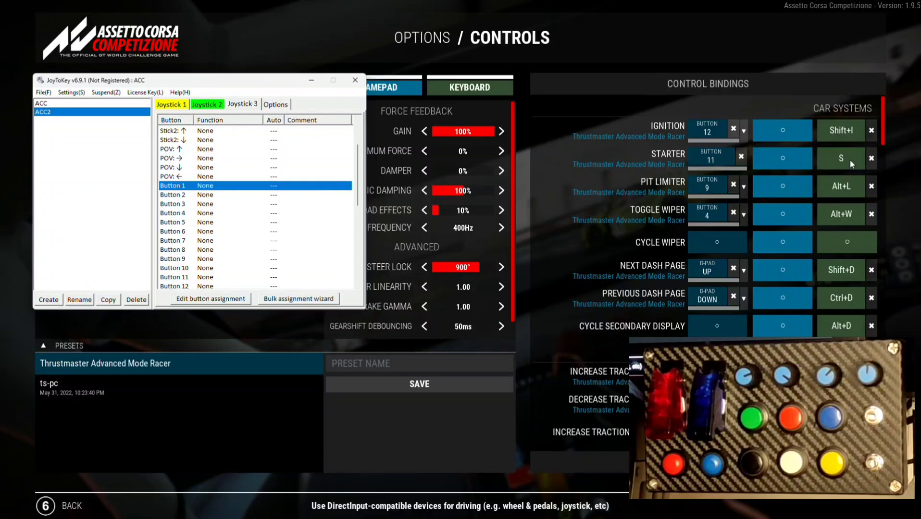
# Step: Assign the S key to Joystick 3's Button 1 with the comment 'Starter'
pyautogui.doubleClick(212, 187)
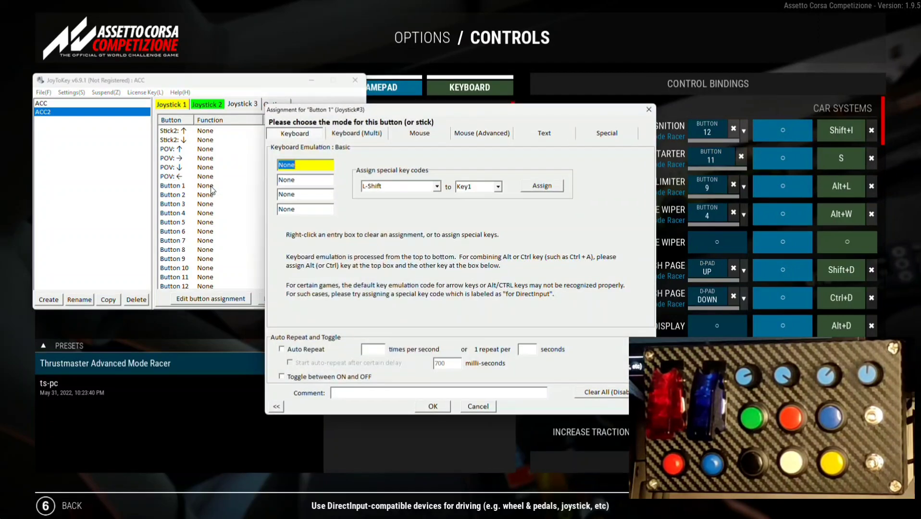
pyautogui.press('s')
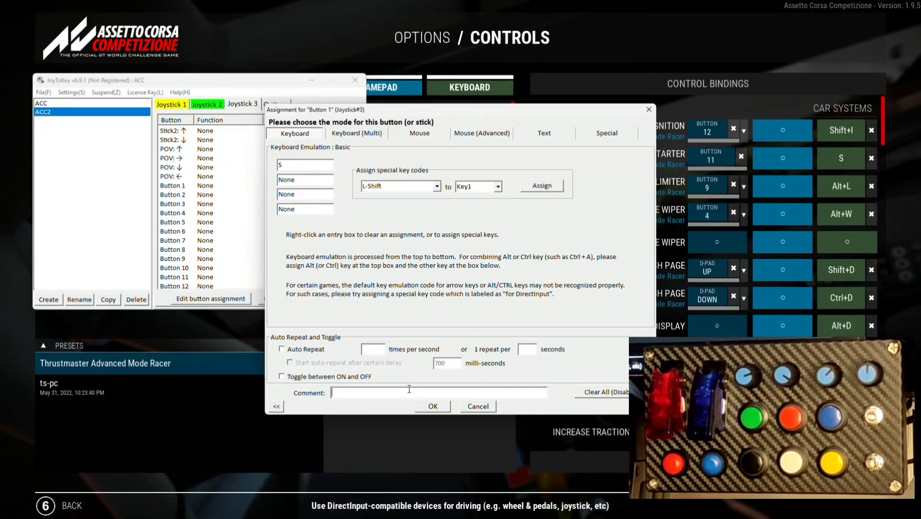
pyautogui.write('Starter')
pyautogui.click(438, 406)
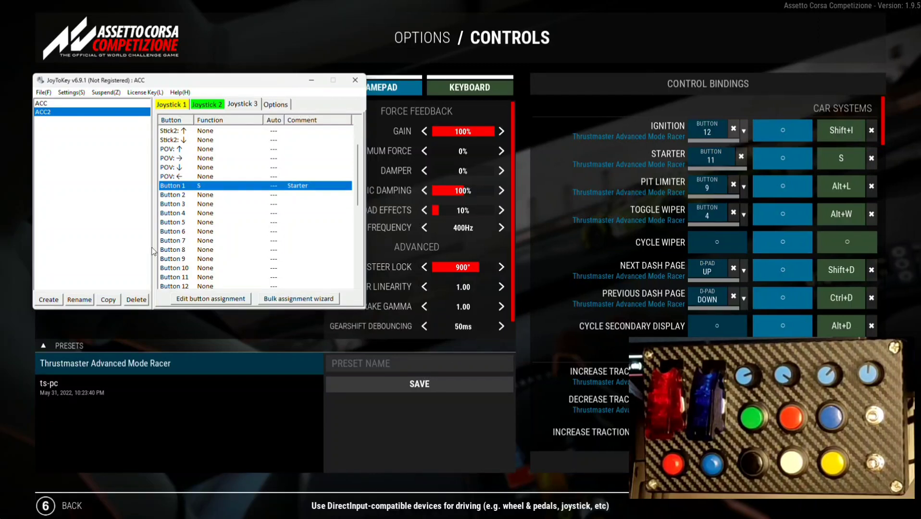
pyautogui.click(169, 250)
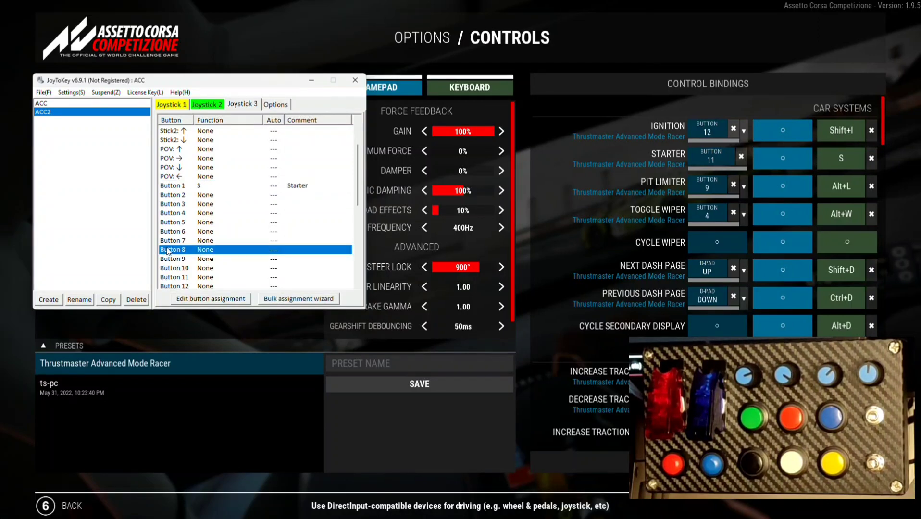
# Step: Assign Button 8 a Shift plus letter key combination with the comment 'IGN'
pyautogui.doubleClick(210, 251)
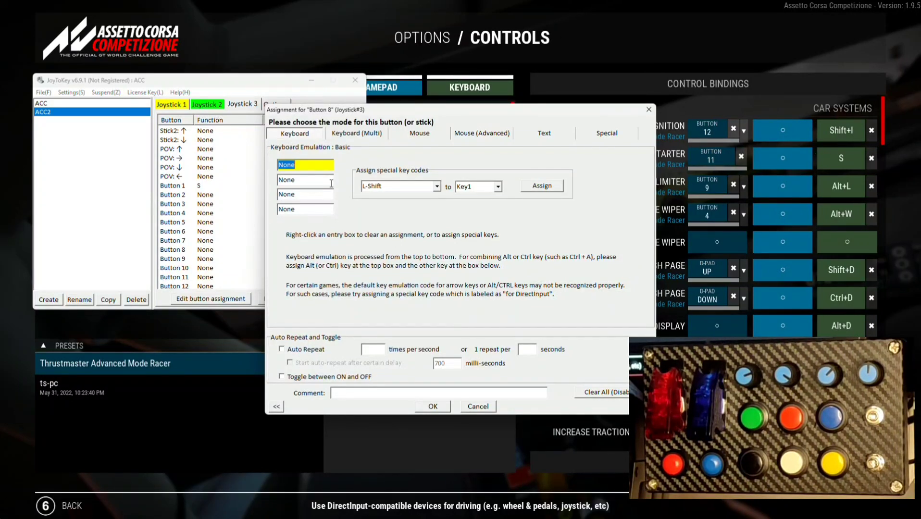
pyautogui.press('shift')
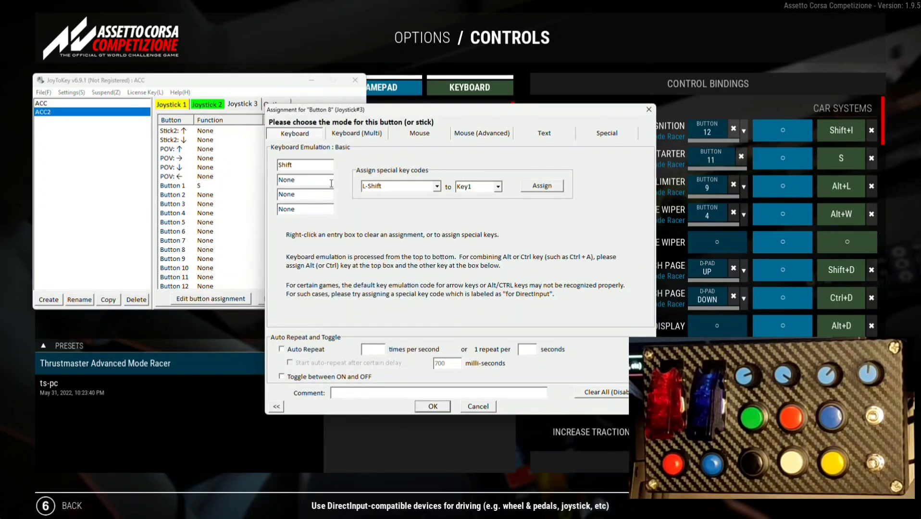
pyautogui.click(307, 177)
pyautogui.press('l')
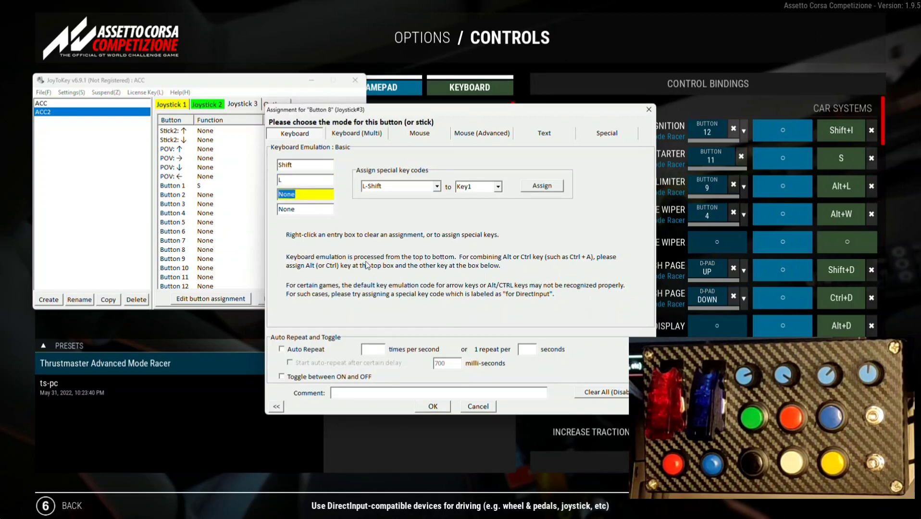
pyautogui.click(352, 392)
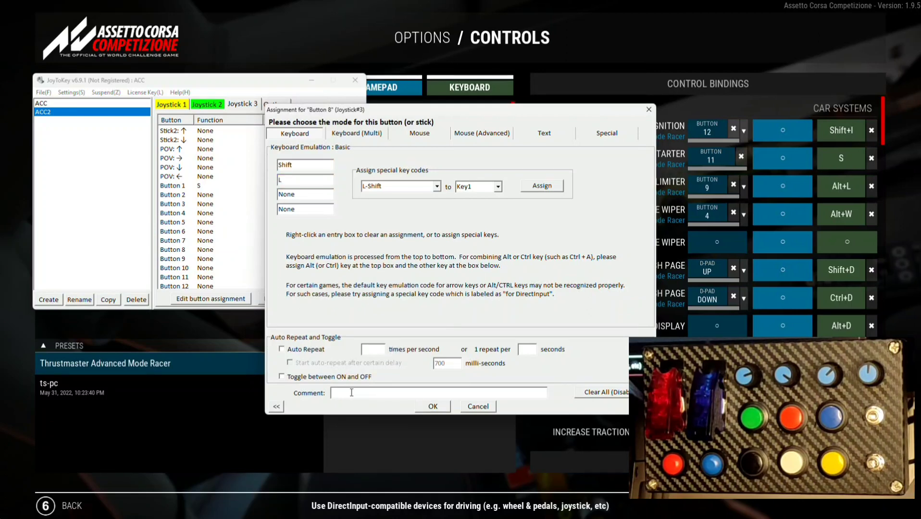
pyautogui.write('IGN')
pyautogui.click(435, 405)
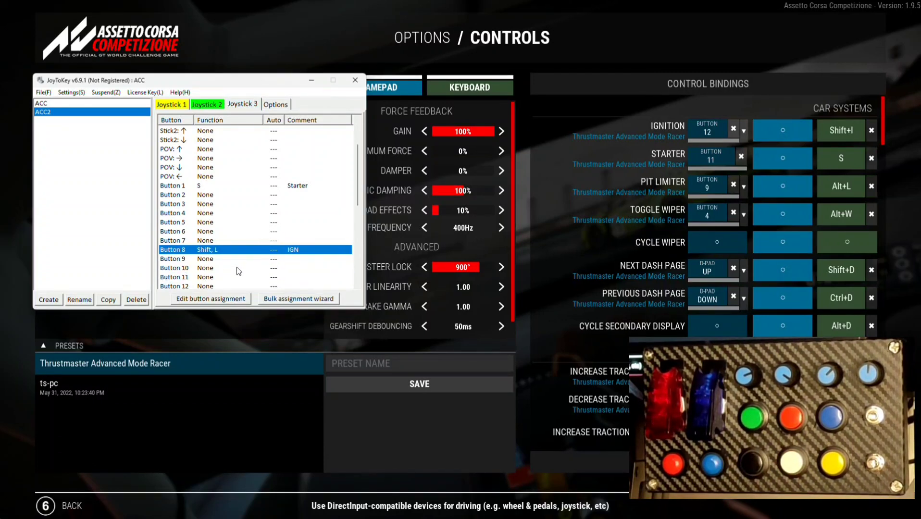
# Step: Assign Alt+L to Button 11 with the comment 'PIT'
pyautogui.doubleClick(200, 277)
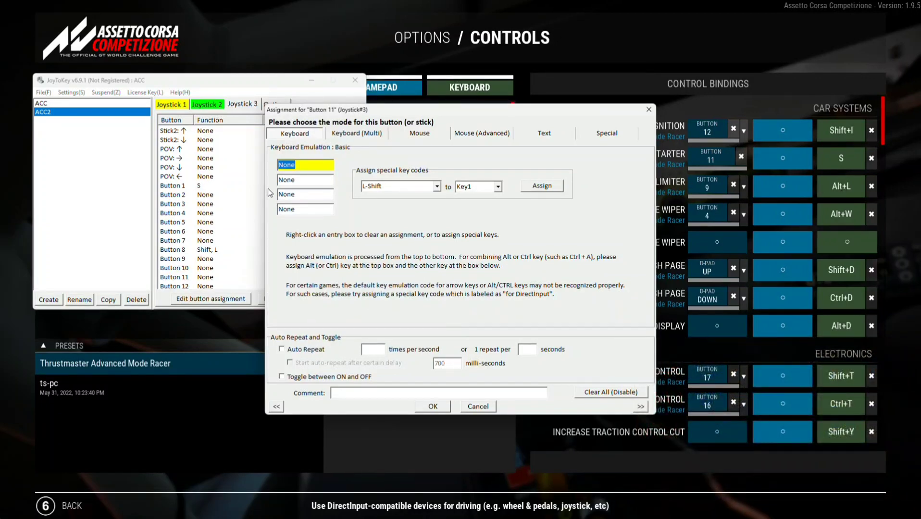
pyautogui.press('alt')
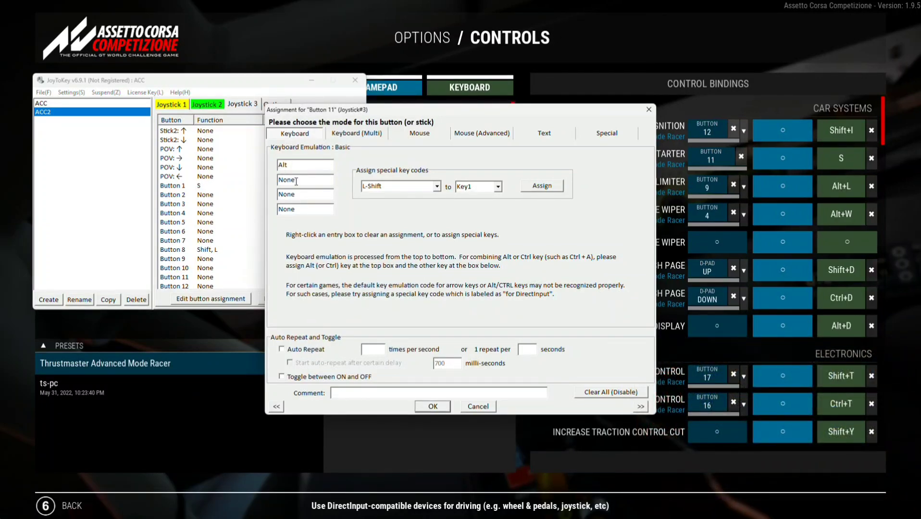
pyautogui.click(296, 181)
pyautogui.press('l')
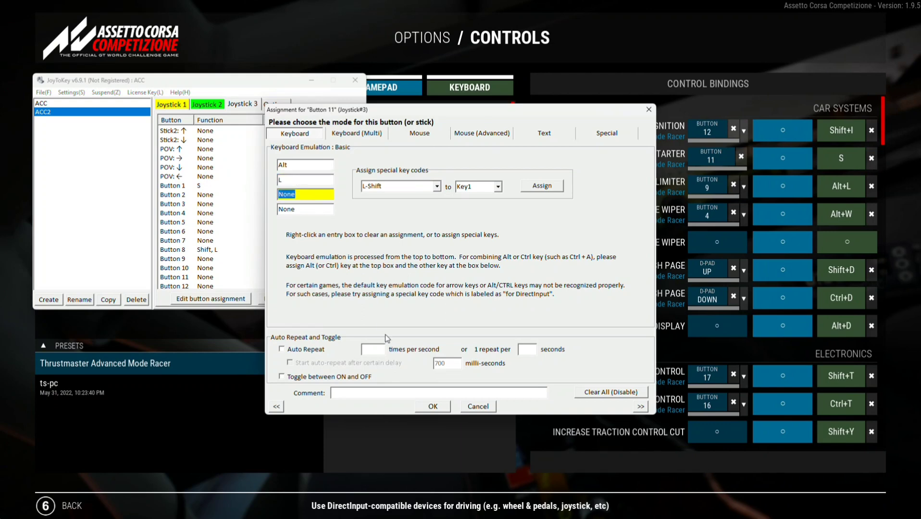
pyautogui.click(360, 394)
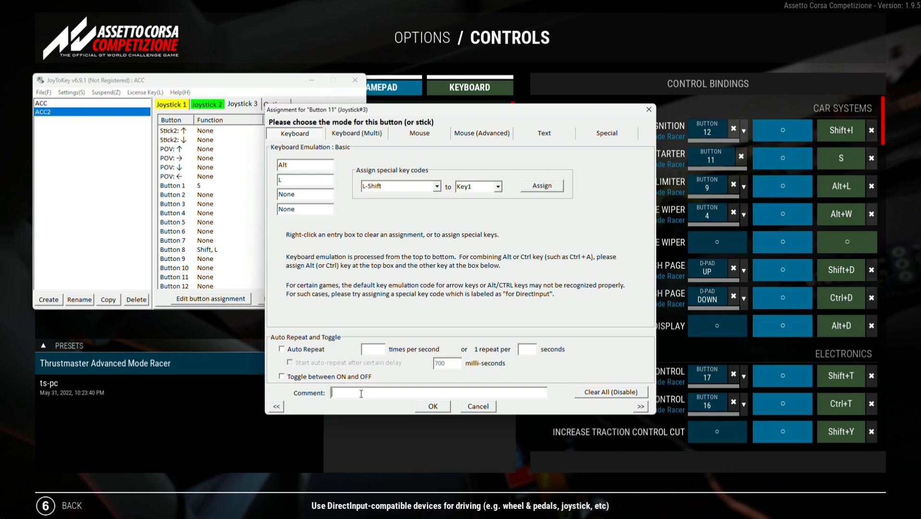
pyautogui.write('Pl')
pyautogui.click(437, 405)
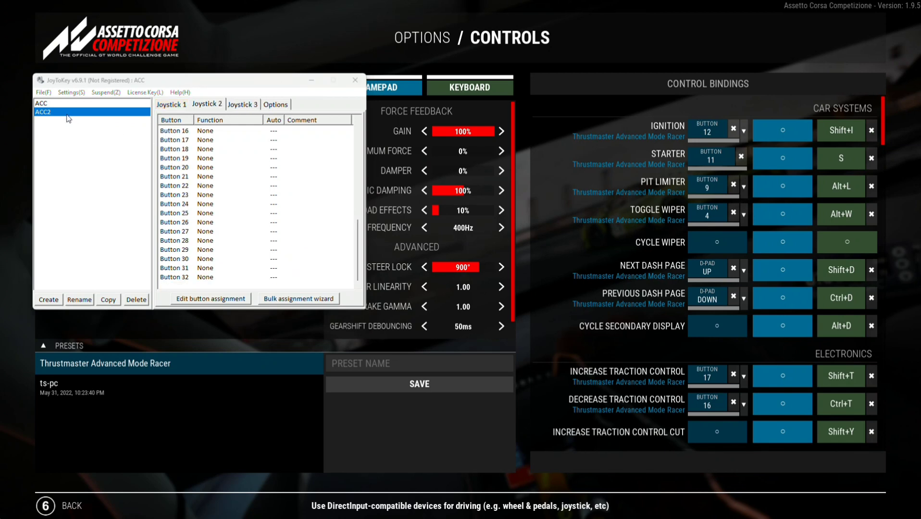
# Step: Add a new profile association named AC2 linked to the ACC2 profile
pyautogui.click(75, 93)
pyautogui.click(74, 124)
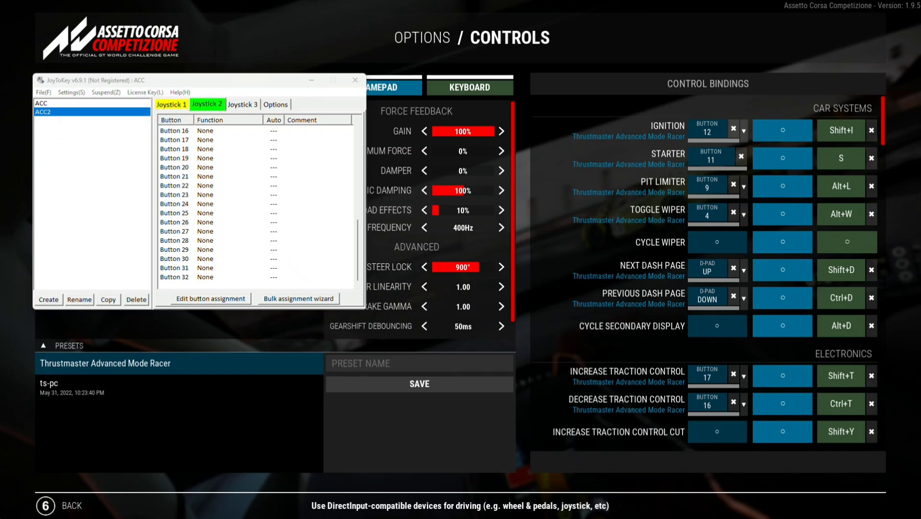
pyautogui.moveTo(72, 96); pyautogui.dragTo(457, 124)
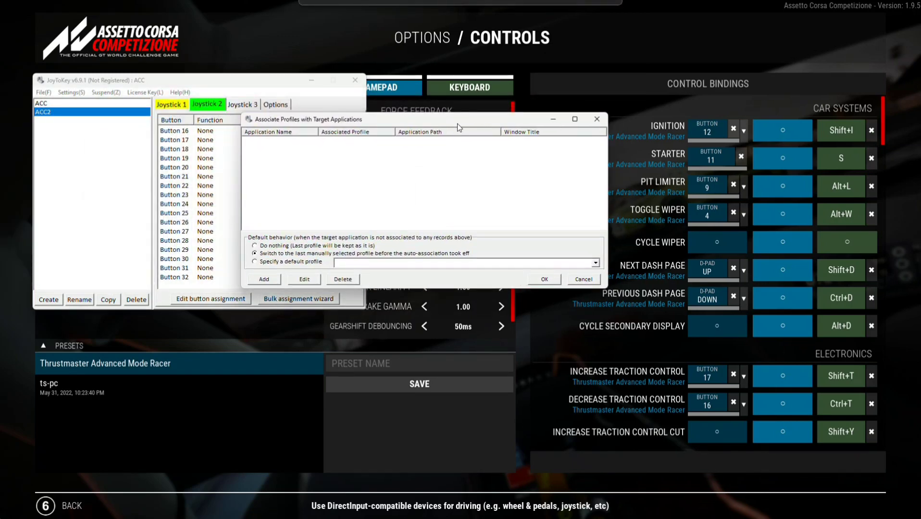
pyautogui.click(270, 279)
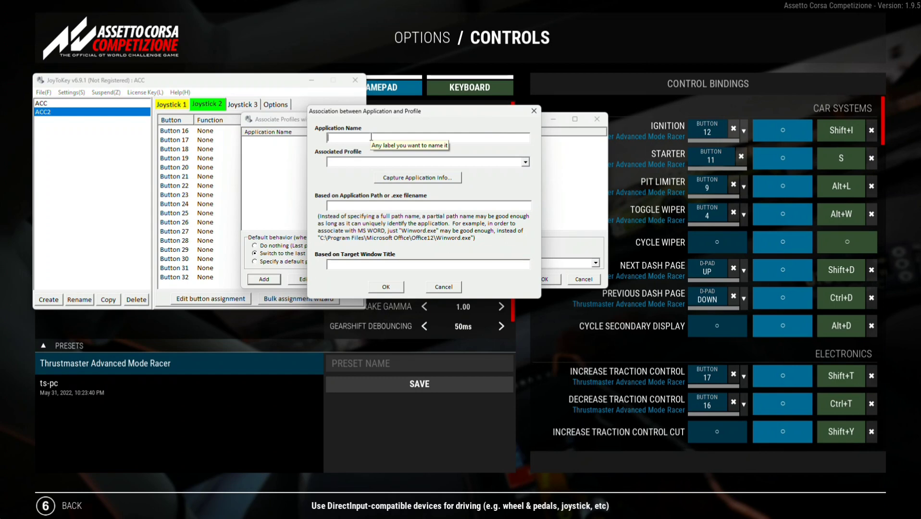
pyautogui.write('ACC')
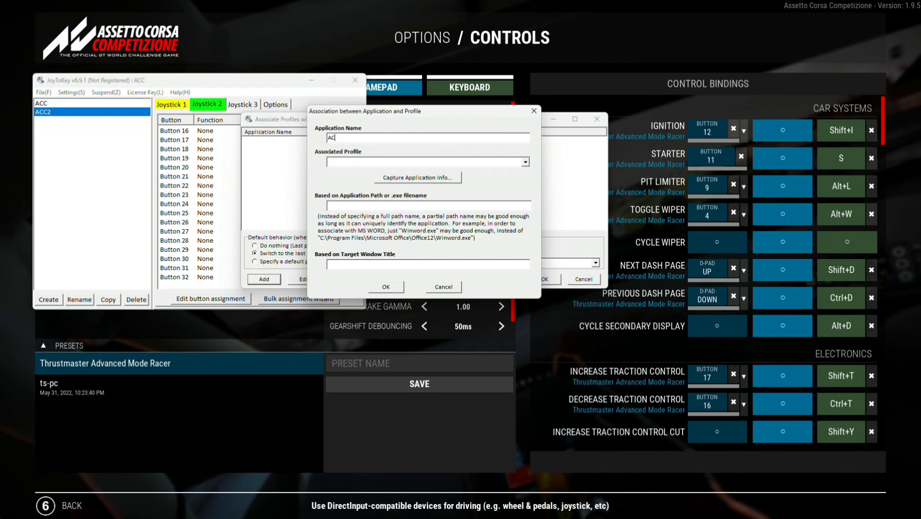
pyautogui.click(526, 162)
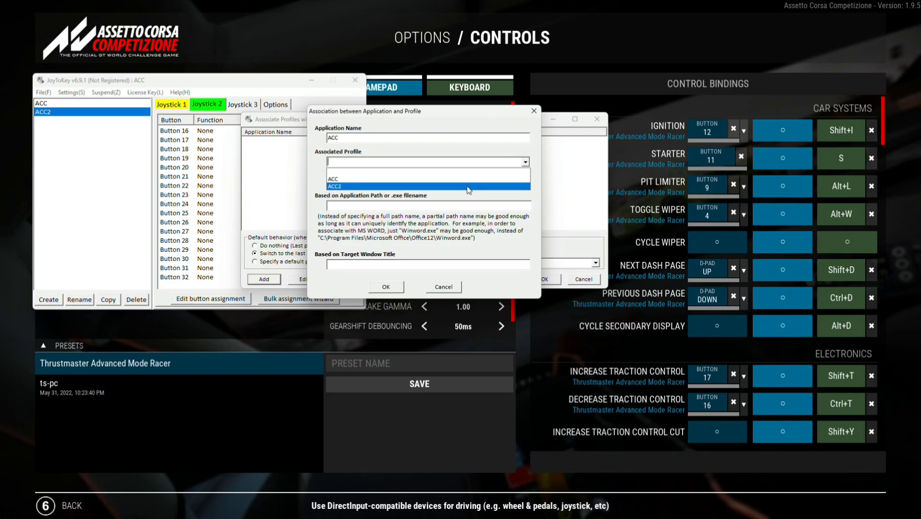
pyautogui.click(467, 186)
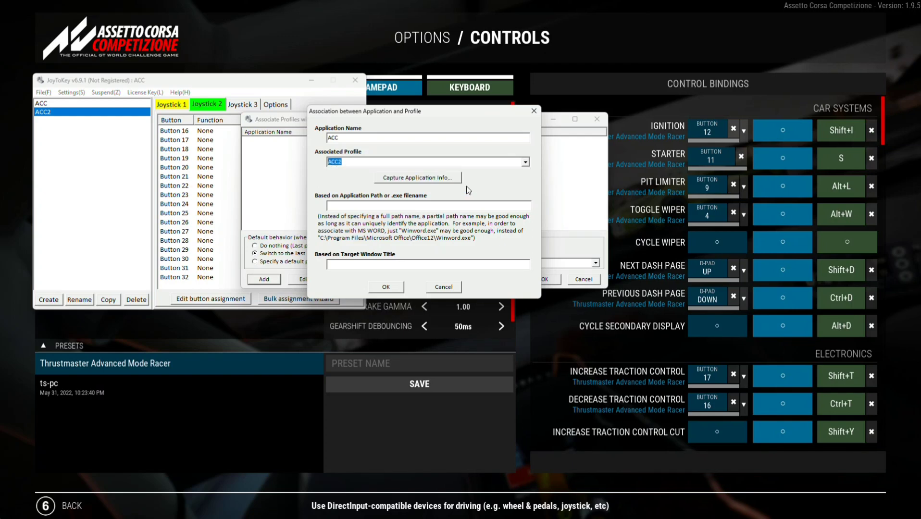
# Step: Capture the game window's info (AC2-Win64-Shipping.exe, title AC2) and save the association
pyautogui.click(442, 179)
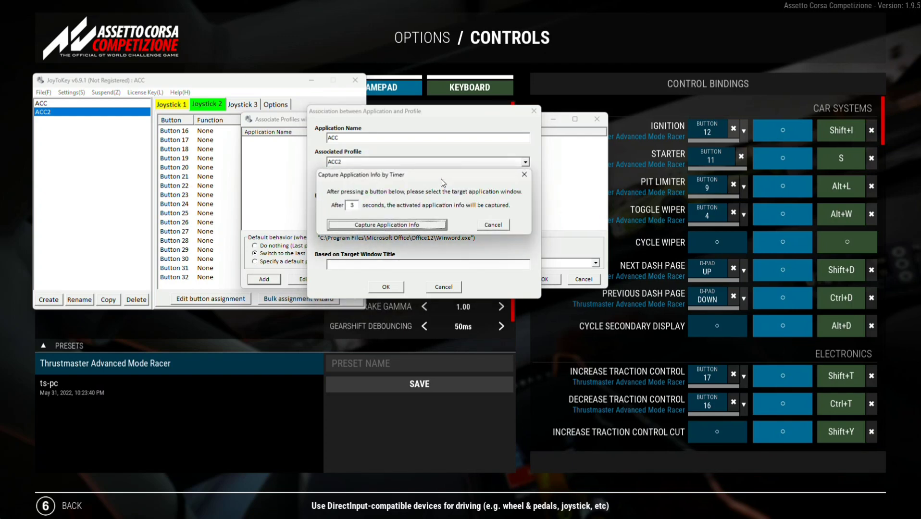
pyautogui.click(407, 225)
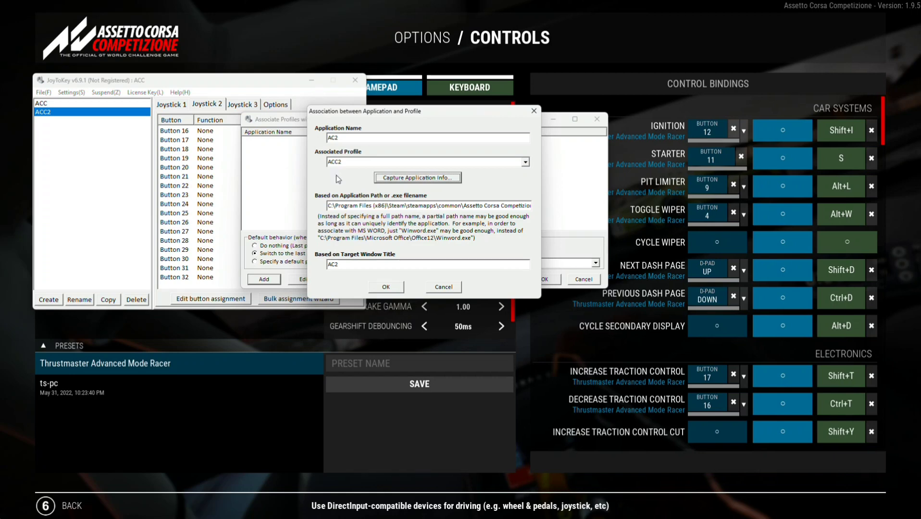
pyautogui.moveTo(380, 206); pyautogui.dragTo(539, 211)
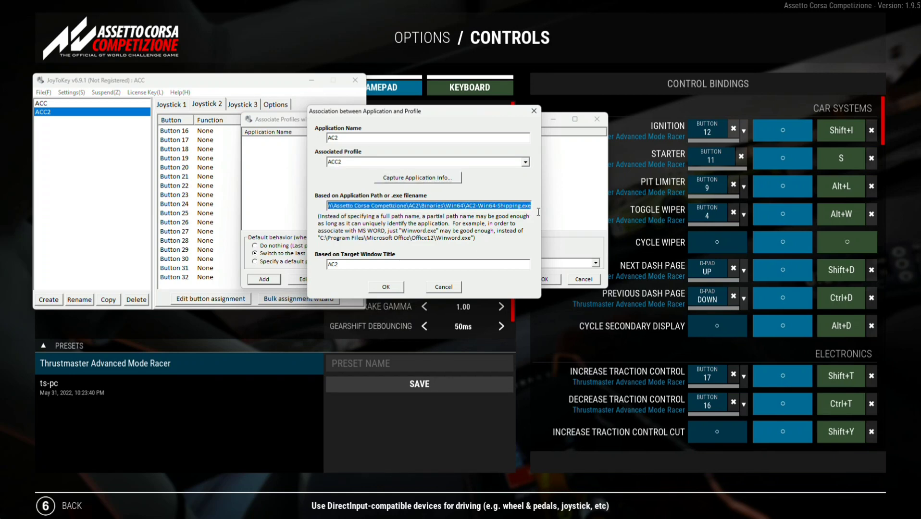
pyautogui.click(391, 288)
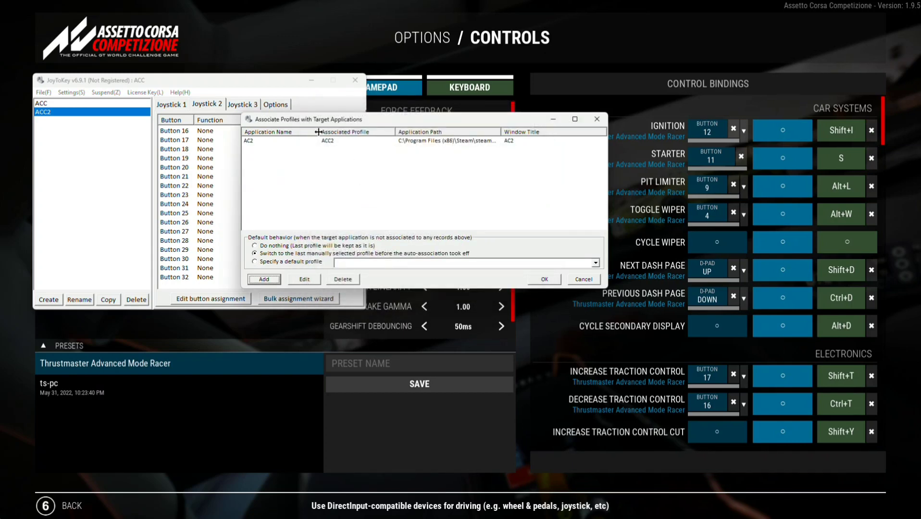
pyautogui.click(317, 141)
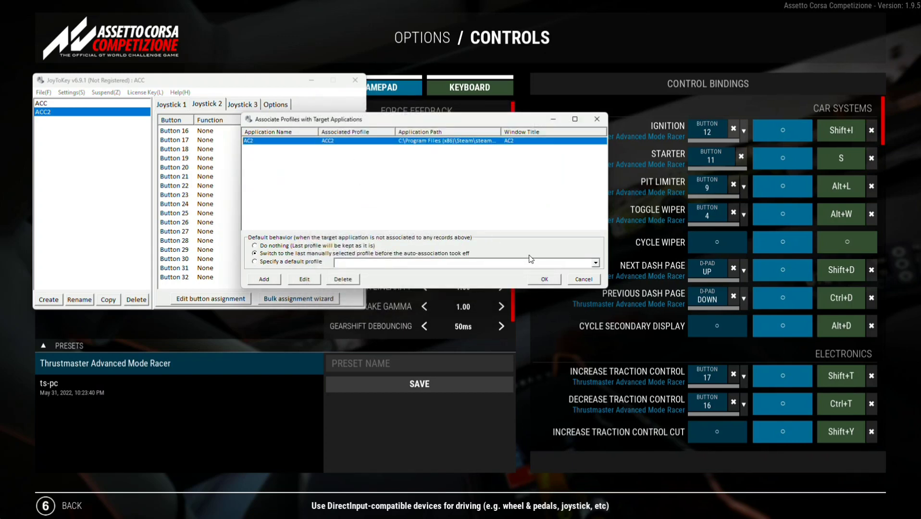
pyautogui.click(547, 279)
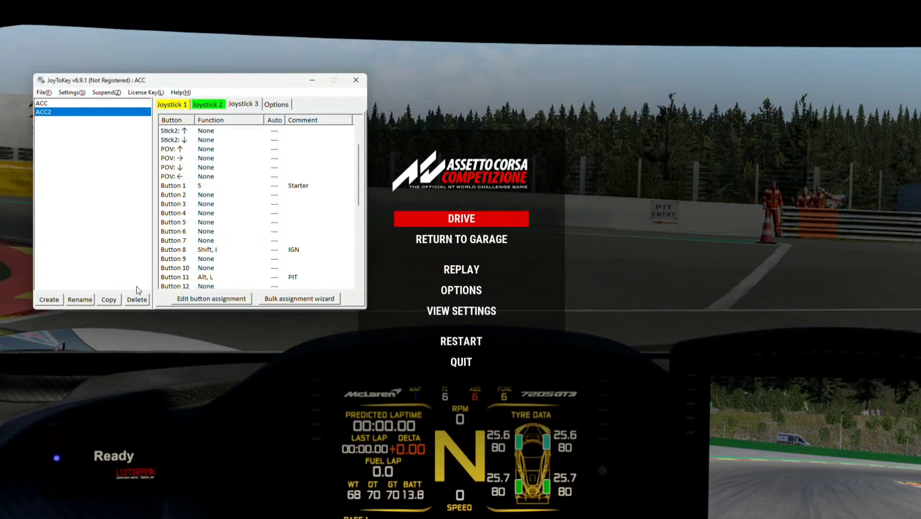
# Step: Delete the ACC2 profile, leaving only ACC
pyautogui.click(135, 300)
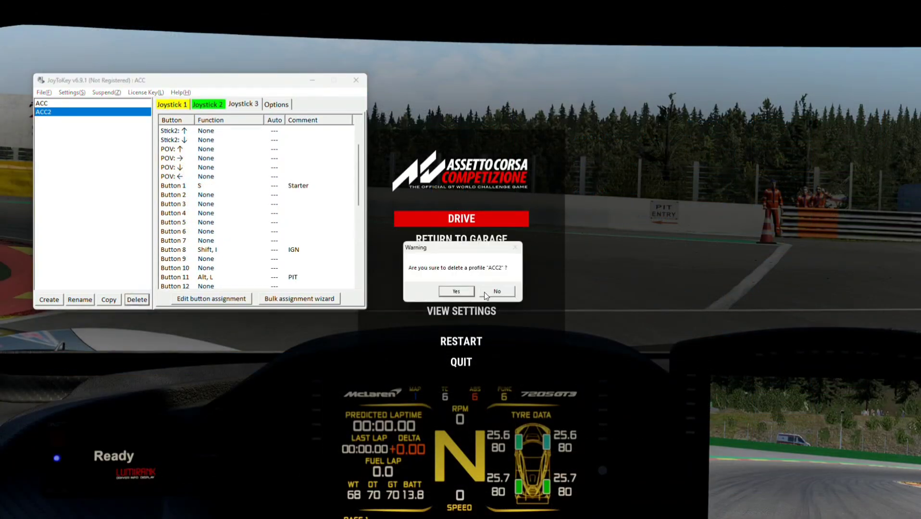
pyautogui.click(456, 288)
pyautogui.scroll(-4, 240, 180)
pyautogui.scroll(-7, 239, 180)
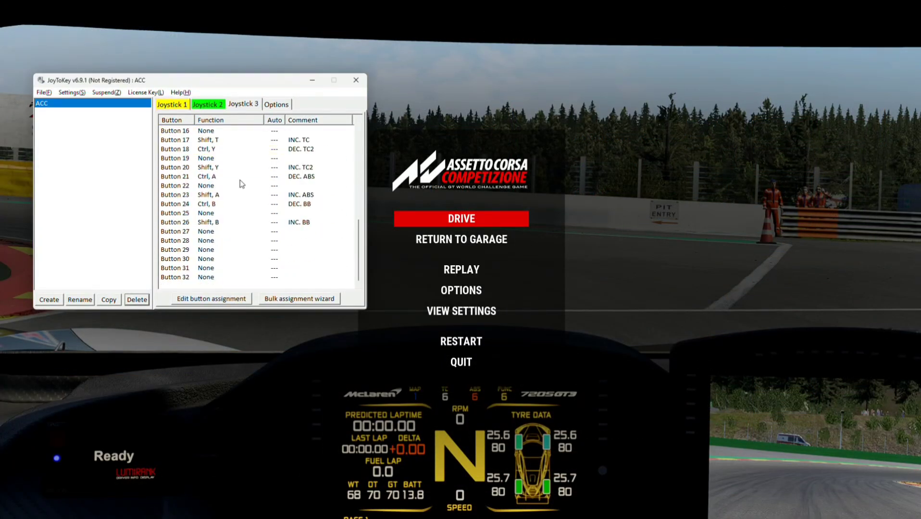
# Step: Remove the remaining record from the profile associations list
pyautogui.click(81, 92)
pyautogui.click(109, 128)
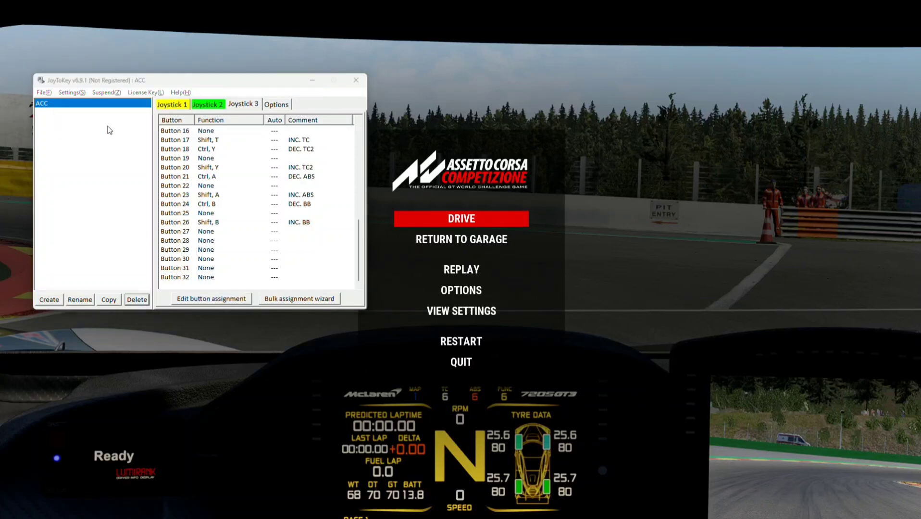
pyautogui.click(275, 255)
pyautogui.press('Return')
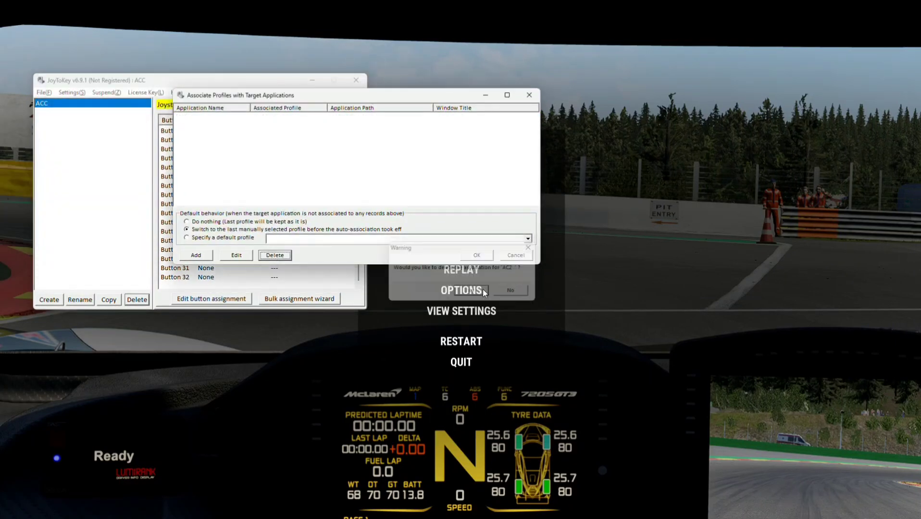